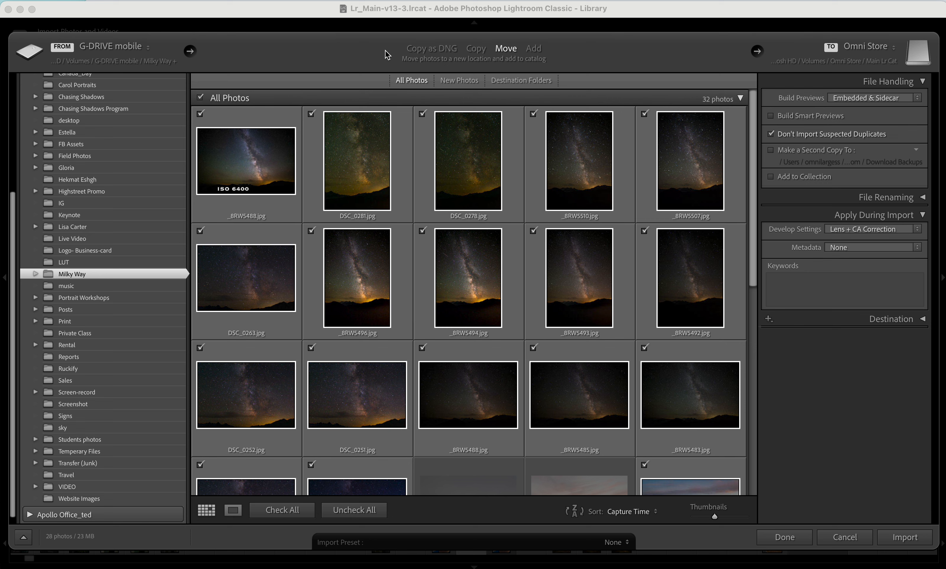
Try out the Copy as DNG, Copy, Move and Add import methods for the Milky Way photos
click(418, 52)
click(475, 53)
click(512, 53)
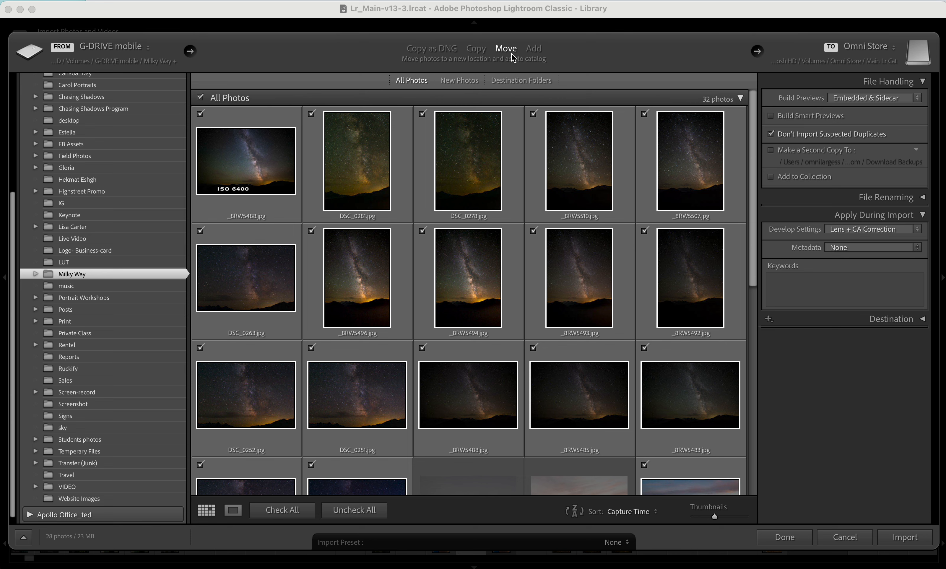
click(537, 57)
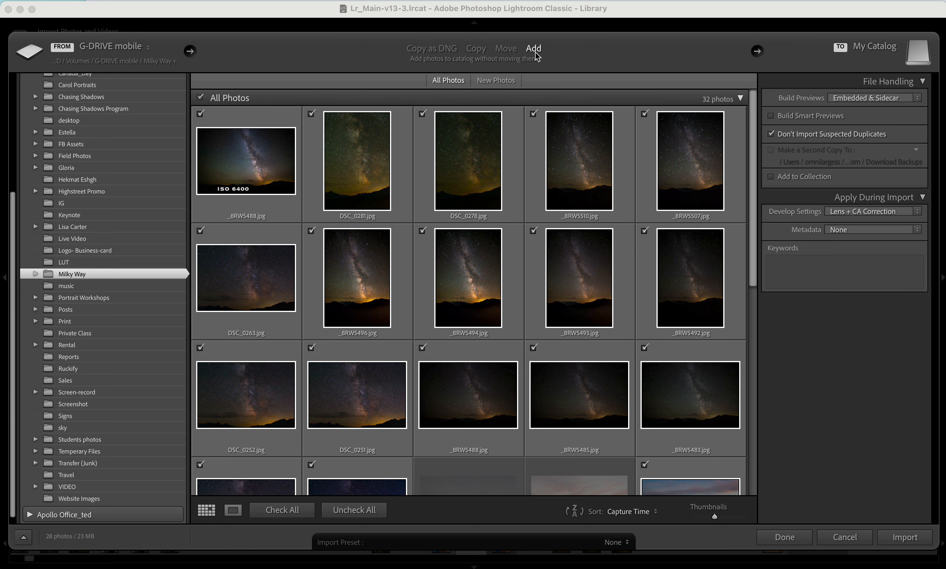
click(434, 53)
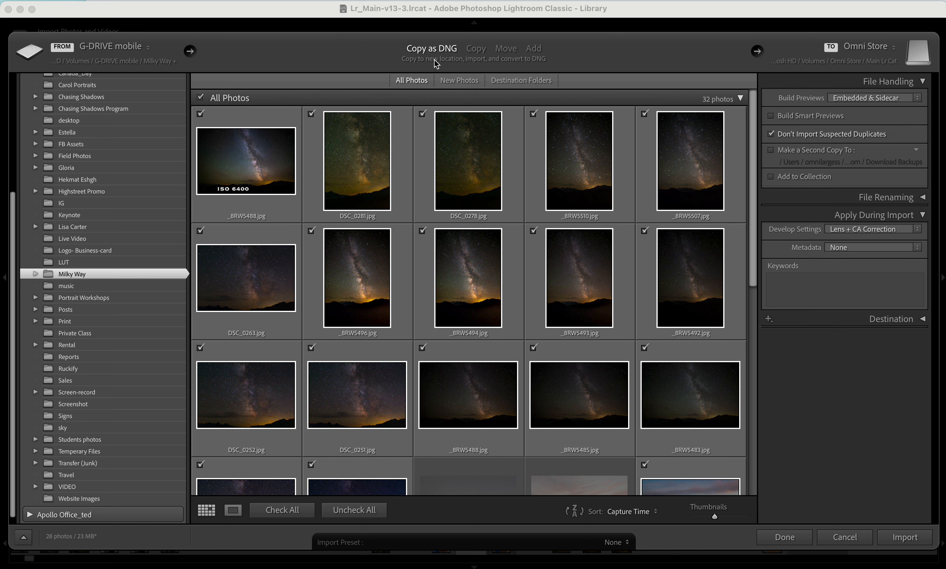
click(476, 49)
click(505, 49)
click(530, 50)
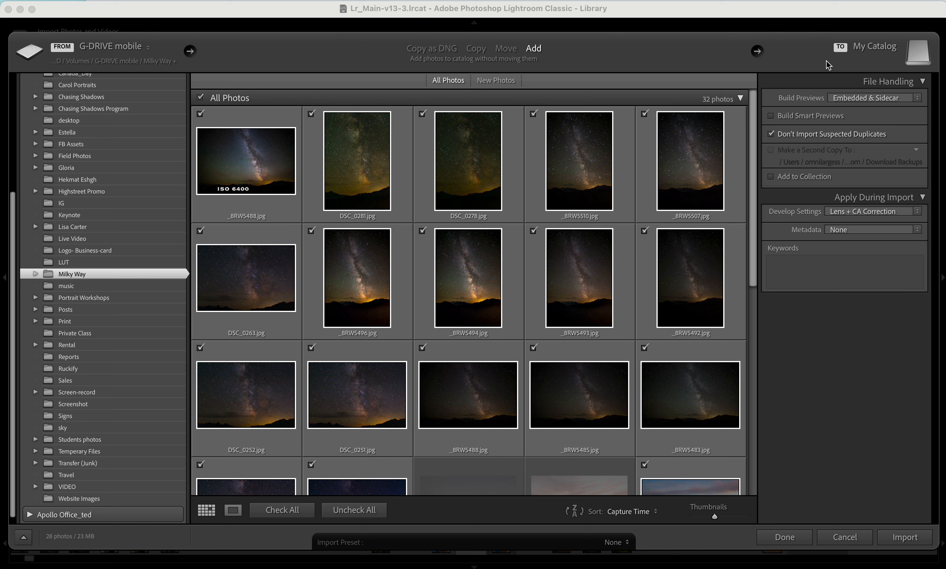
Set the import method to Copy and look over the G-DRIVE mobile source folders and the photos selected for import
click(468, 52)
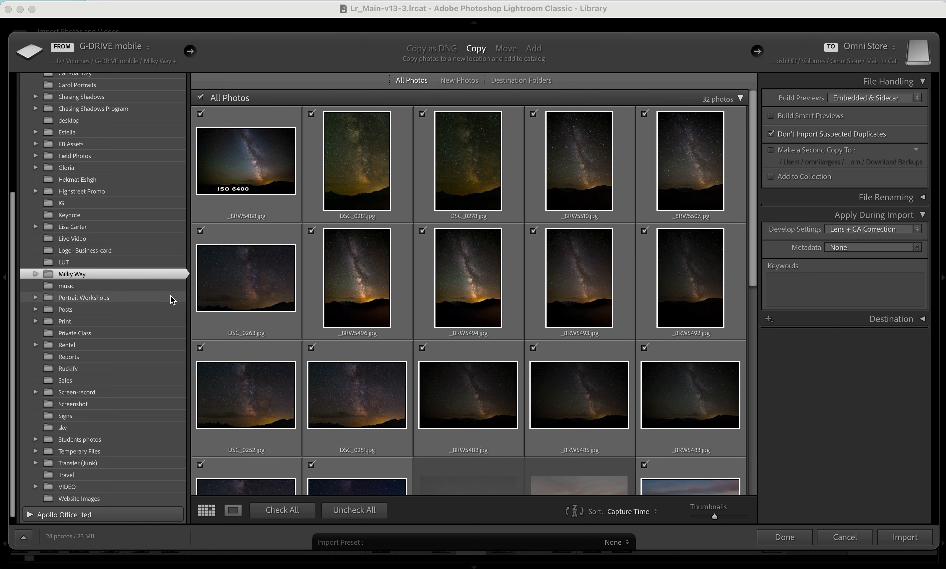
scroll(147, 331, up, 5)
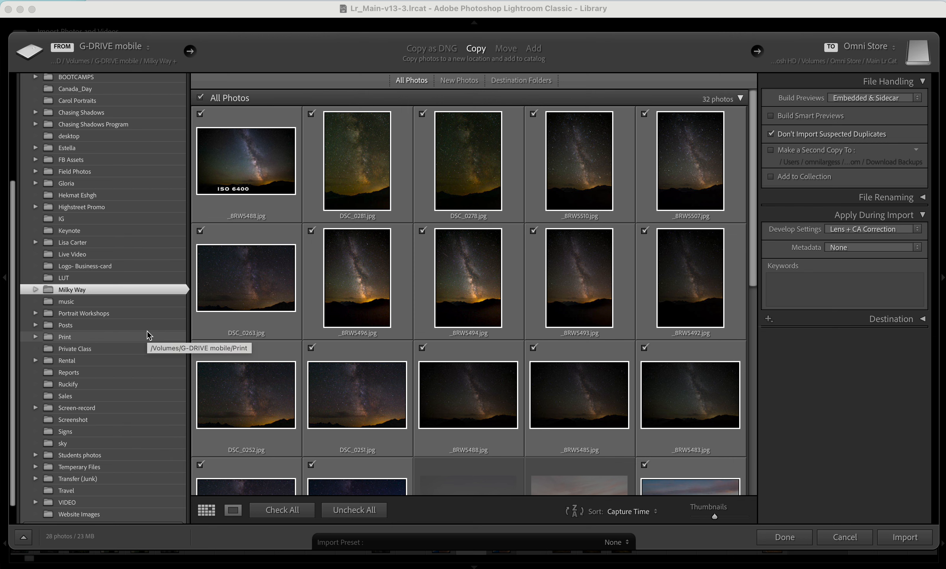
scroll(147, 331, up, 1)
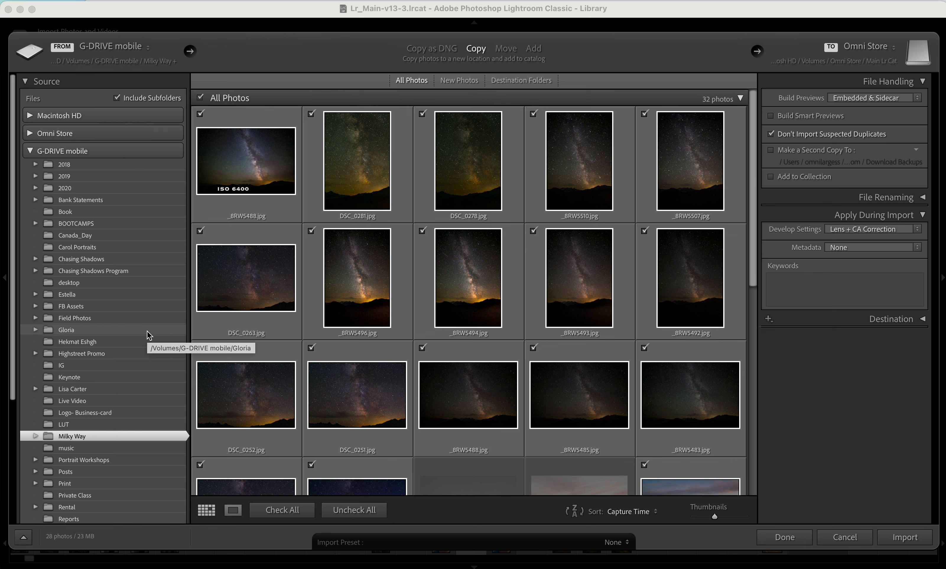
scroll(148, 331, down, 4)
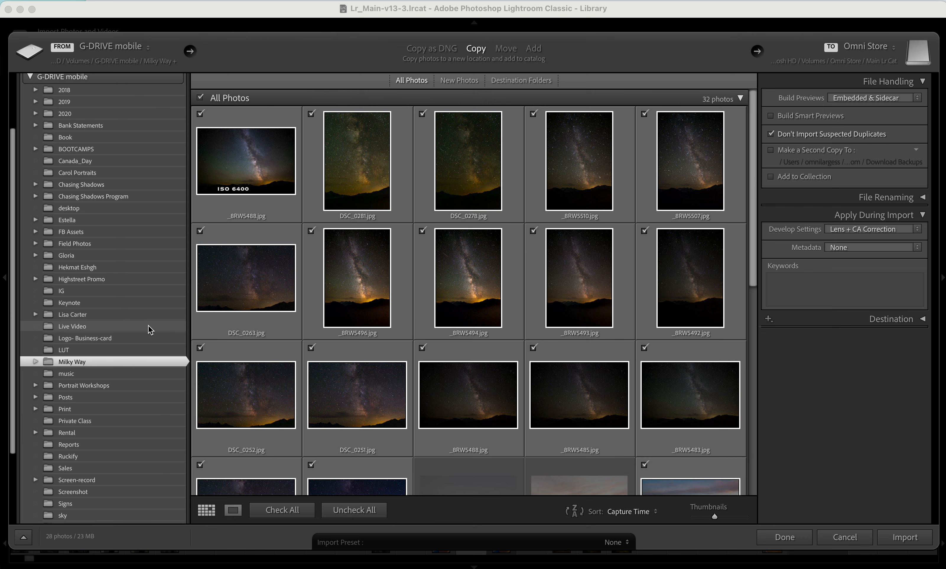
scroll(149, 329, down, 1)
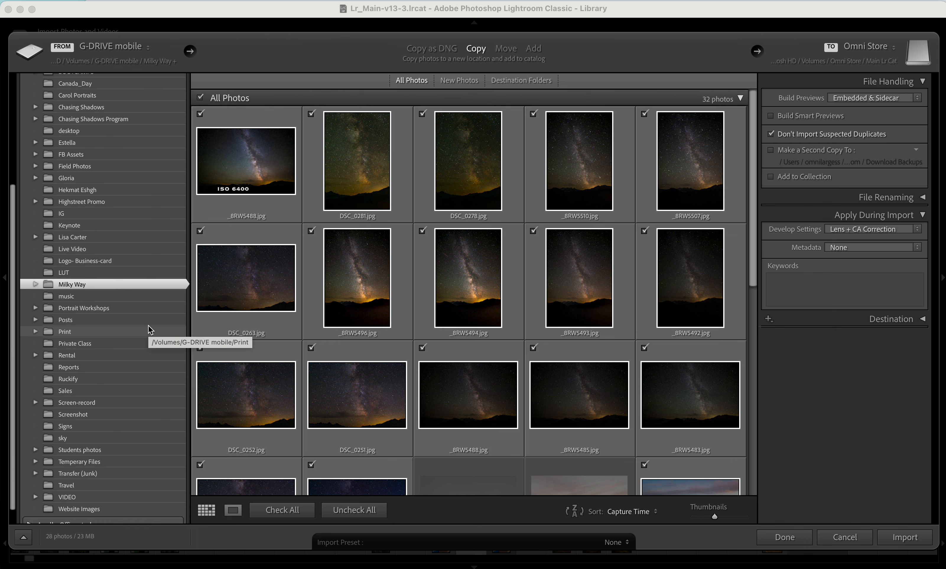
scroll(148, 329, down, 1)
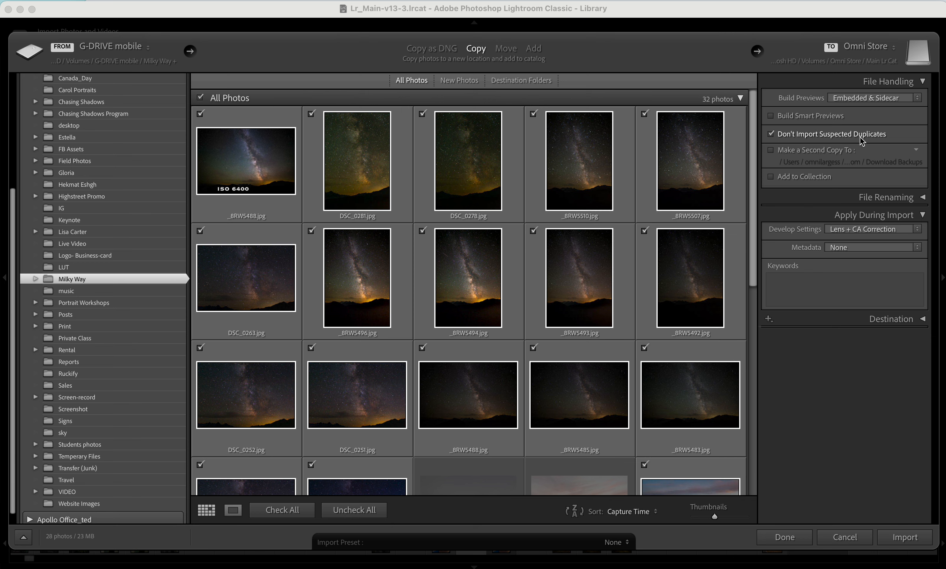
scroll(613, 274, down, 2)
scroll(591, 322, down, 2)
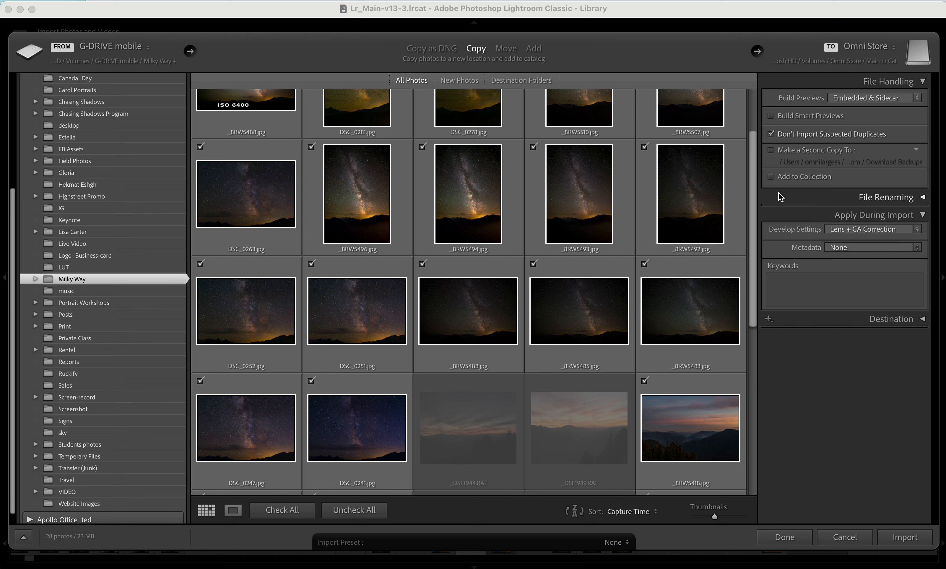
Turn on Add to Collection to view the available collections, and turn it off again
click(771, 177)
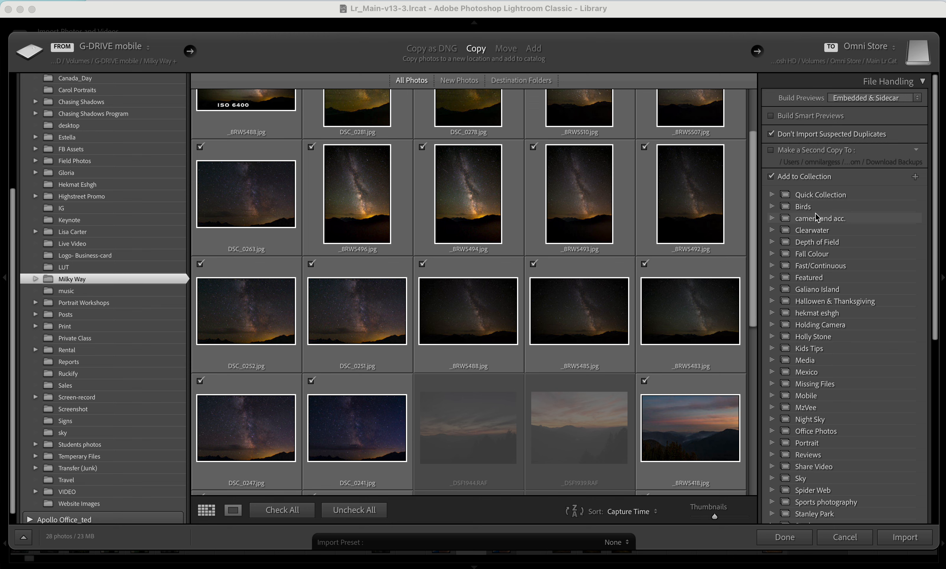
click(771, 177)
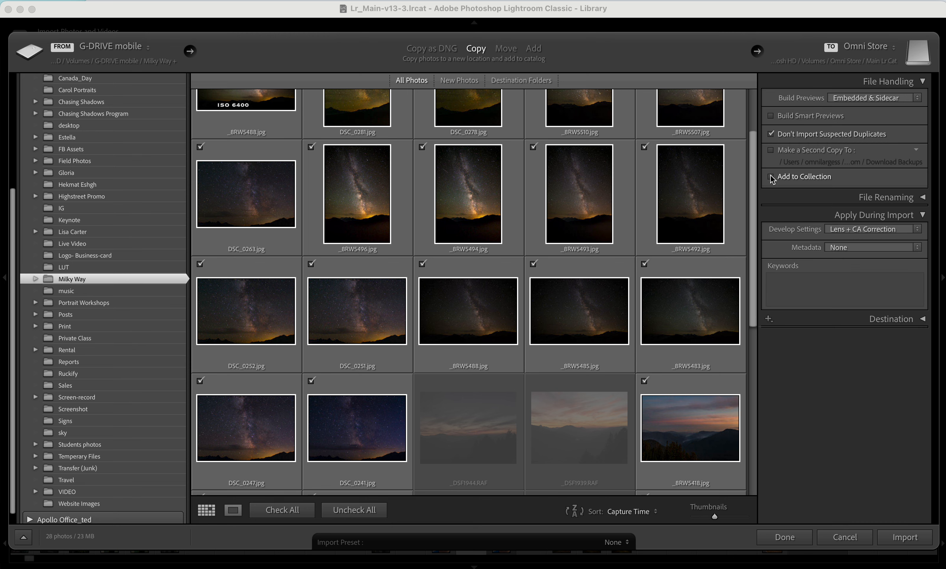
Expand the File Renaming settings, enable Rename Files and view the naming templates, keeping Filename
click(922, 198)
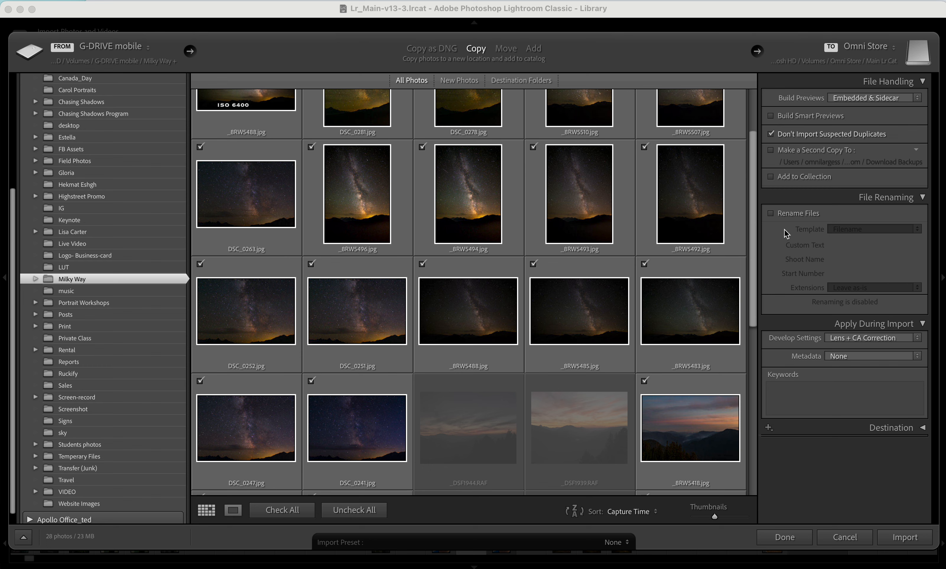
click(771, 213)
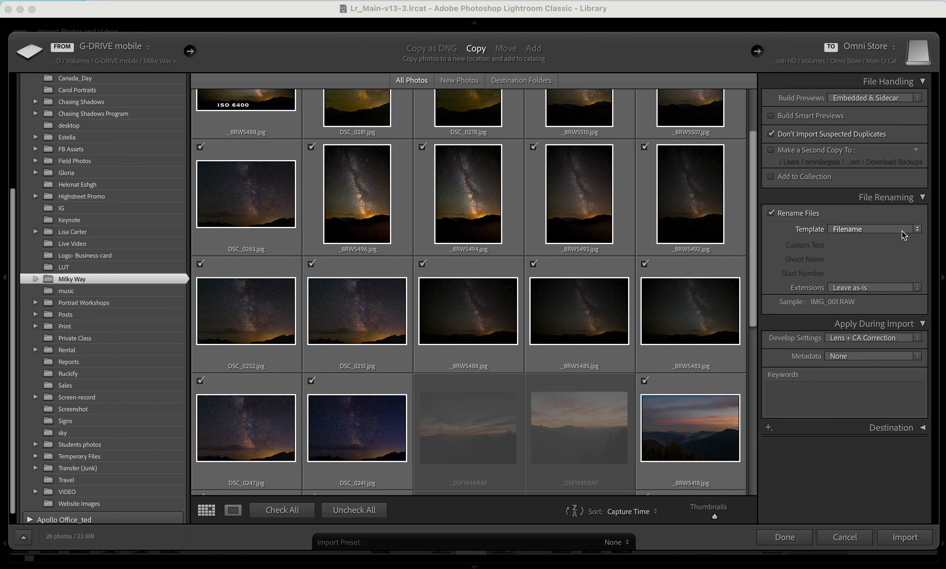
click(917, 230)
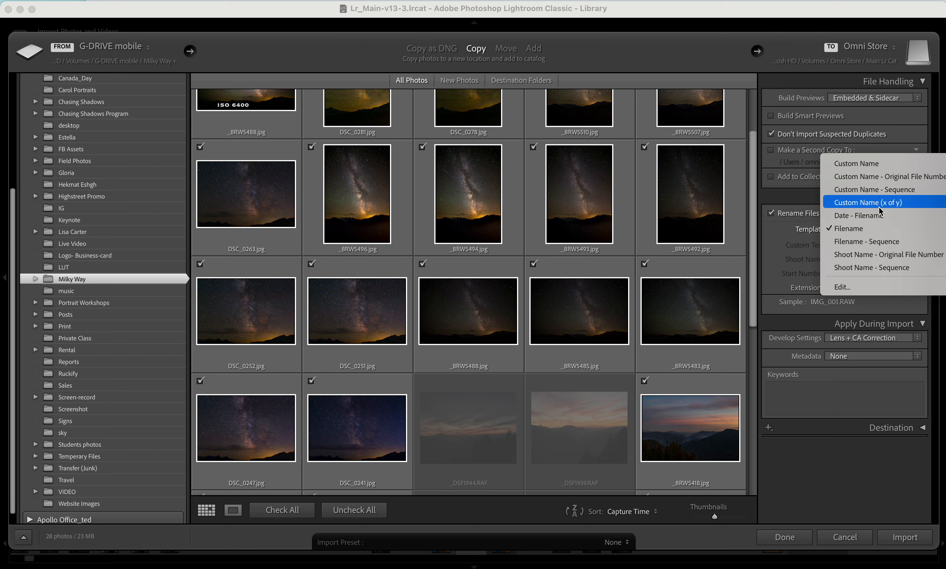
click(880, 229)
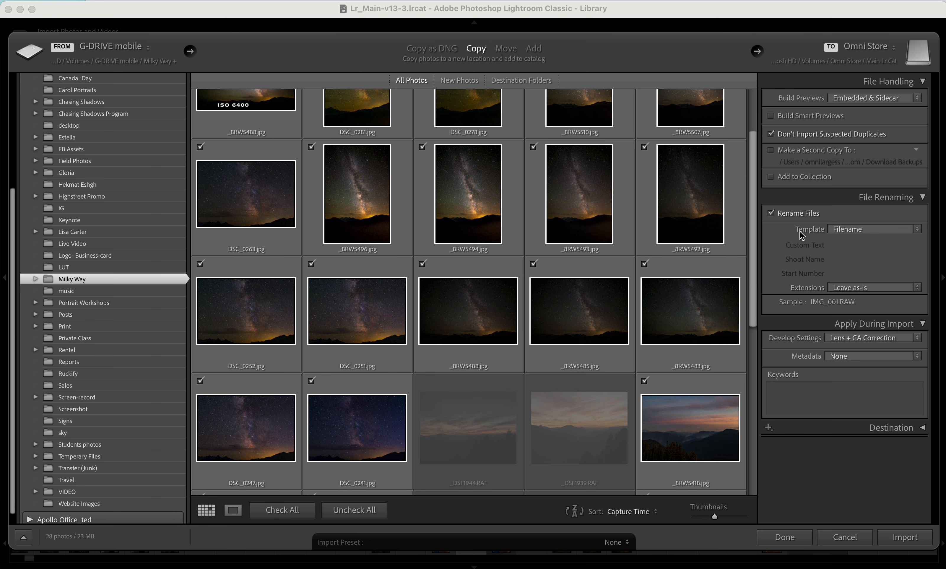
Try the Custom Name renaming template, switch back to Filename and disable Rename Files
click(864, 229)
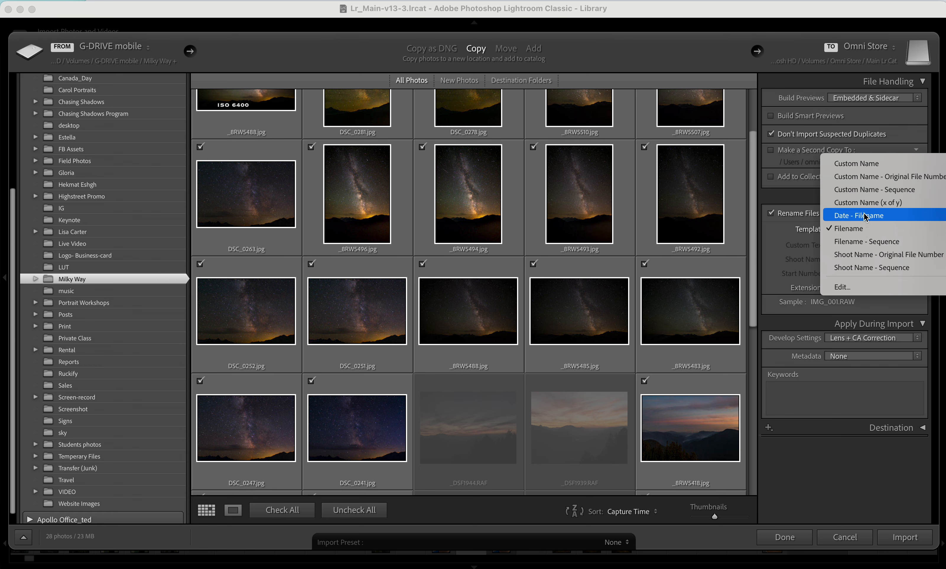
click(867, 163)
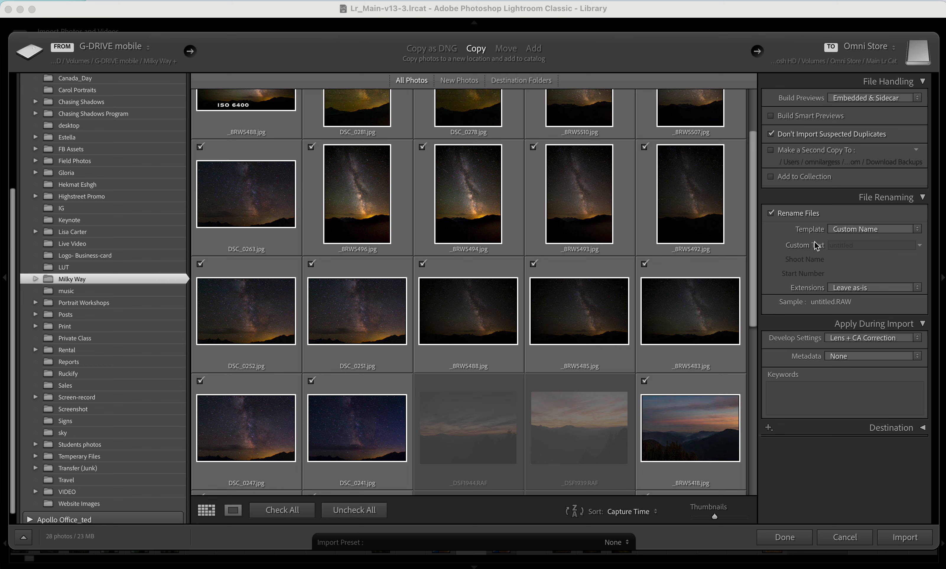
click(851, 230)
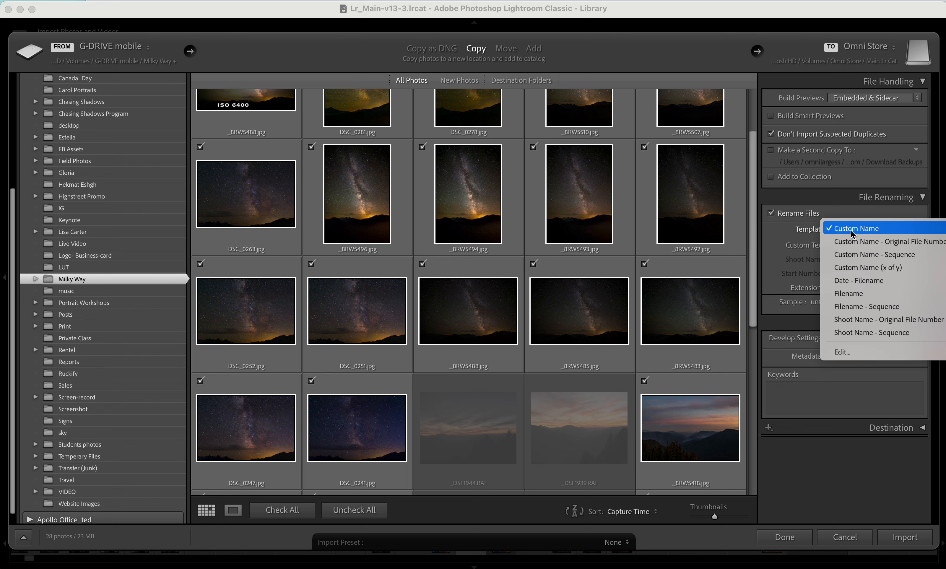
click(852, 292)
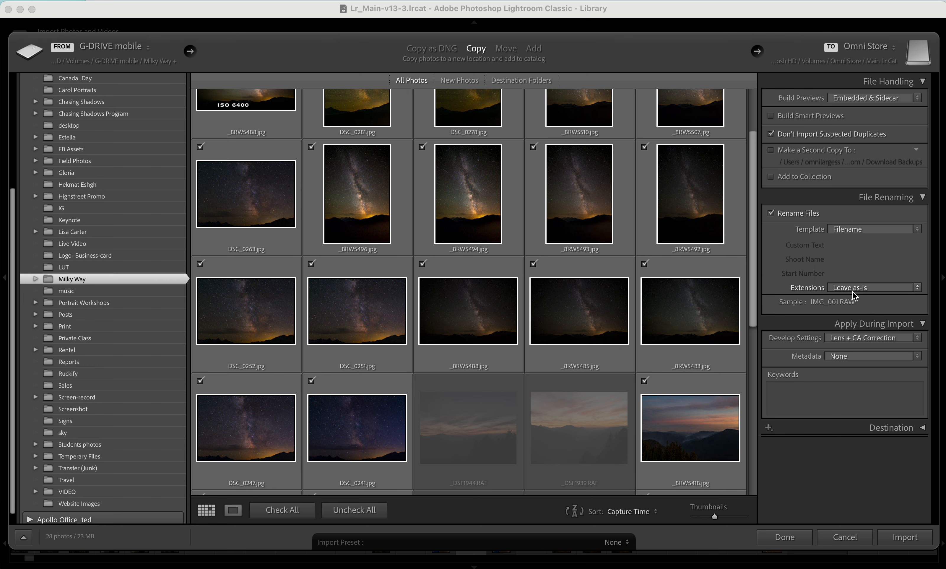
click(771, 213)
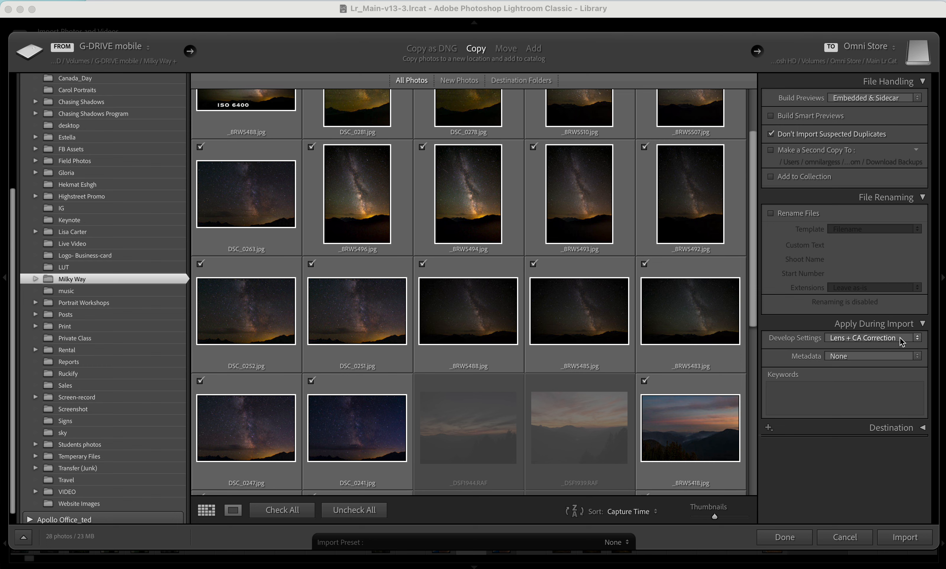
Look through the develop presets offered for import, including User Presets, and keep Lens + CA Correction
click(913, 337)
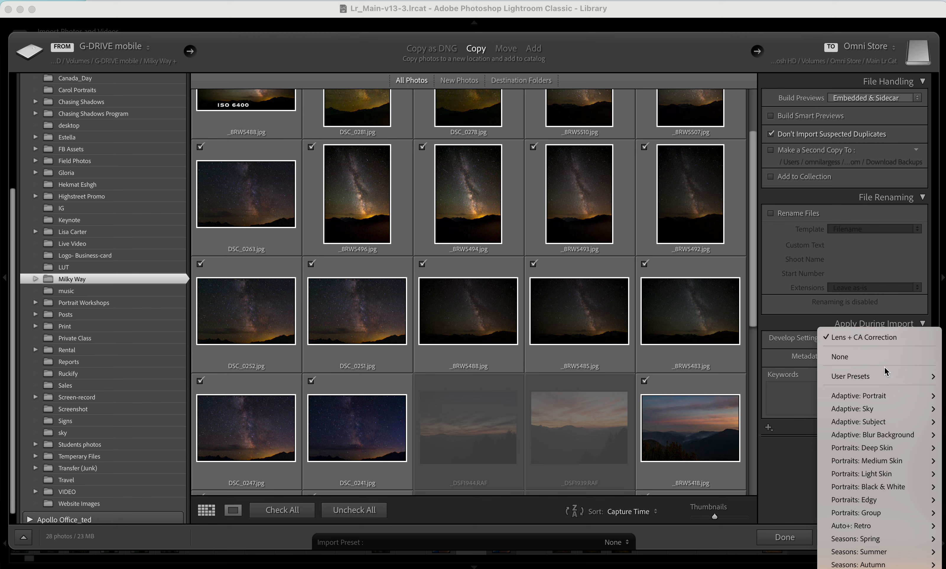
mouse_move(881, 372)
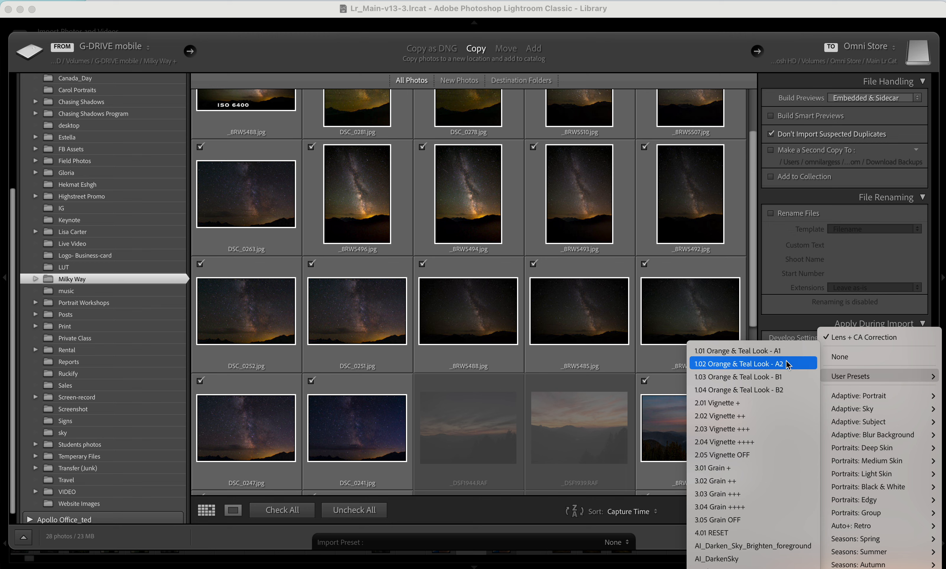
click(872, 338)
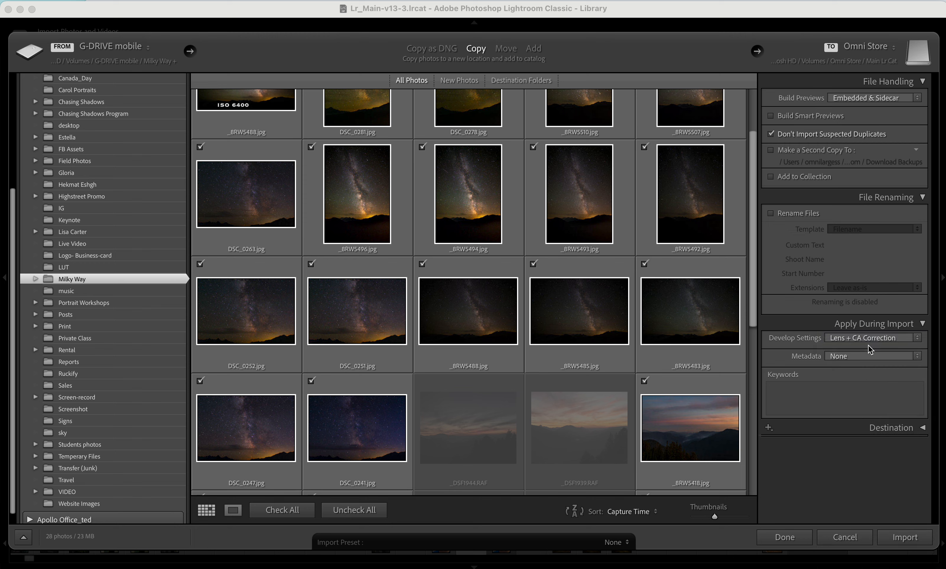
click(917, 338)
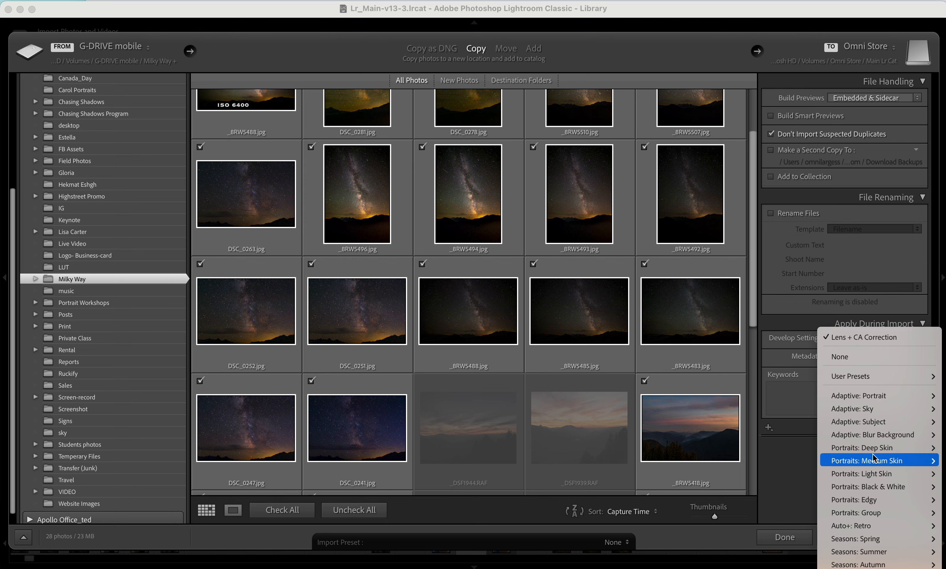
mouse_move(874, 459)
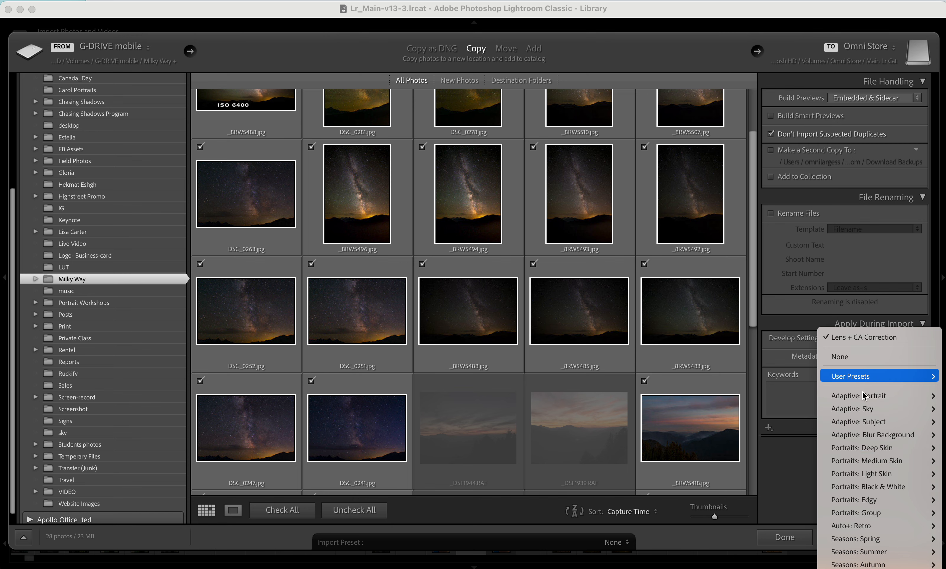
mouse_move(835, 433)
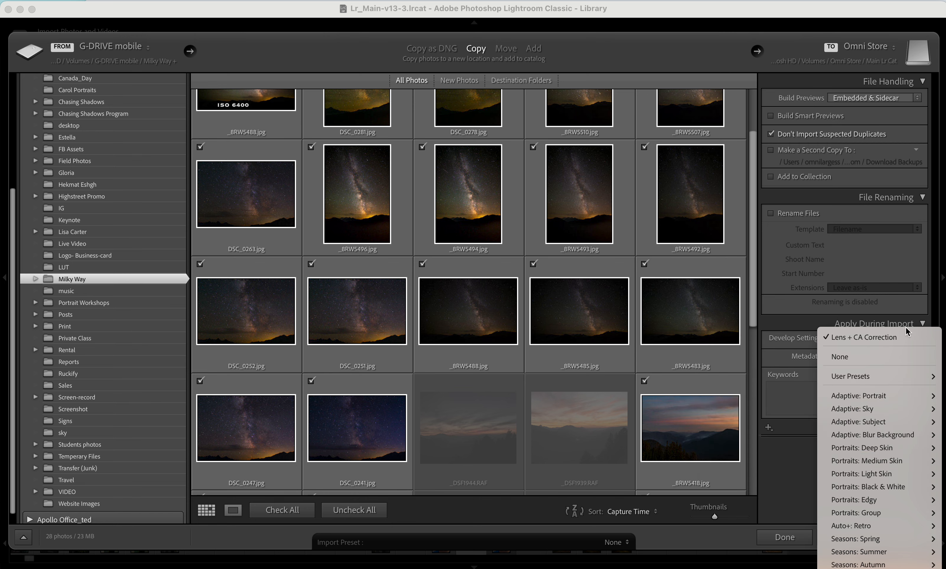
click(885, 337)
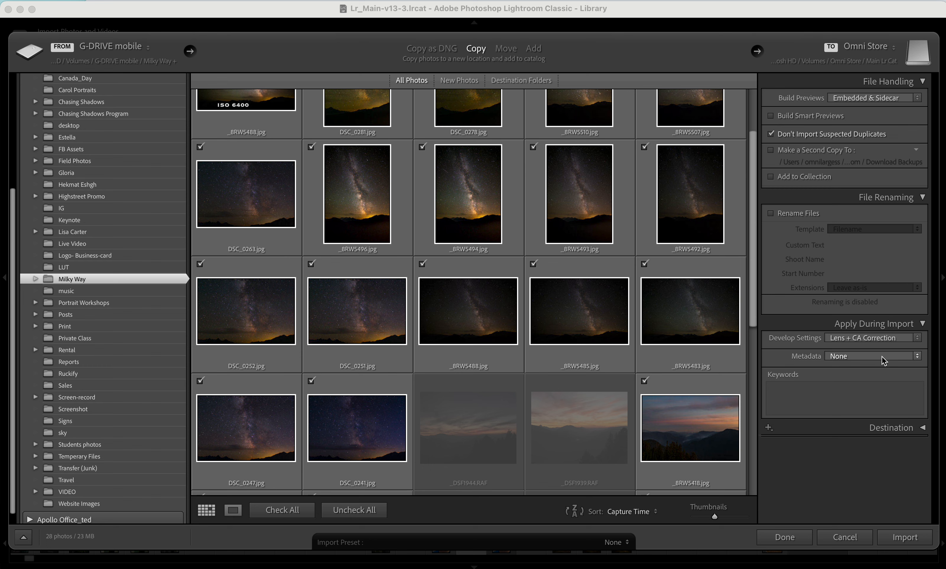
View the metadata preset options without changing them and place the cursor in the Keywords field
click(898, 358)
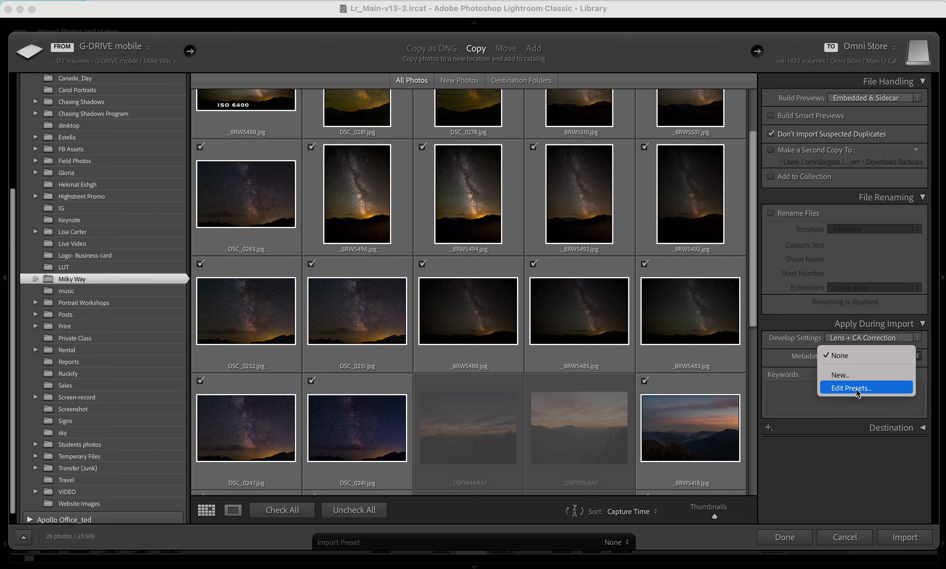
click(810, 361)
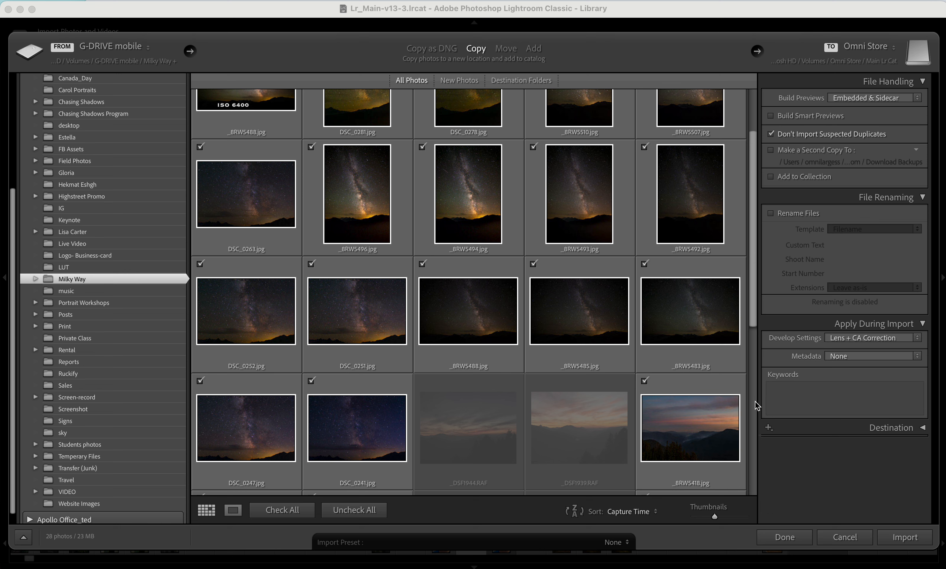
click(777, 391)
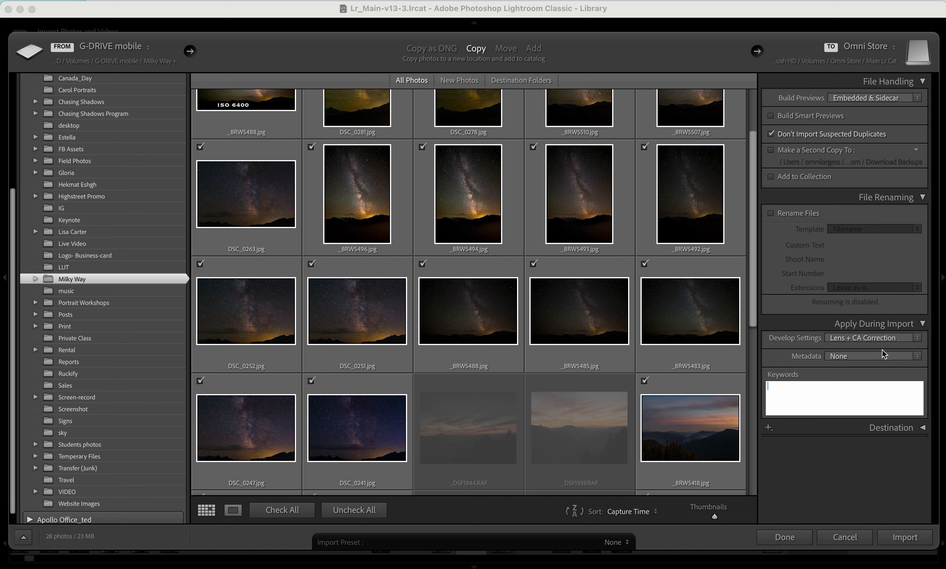
Expand the Destination settings and review the date organization, date format and target folders on Omni Store
click(921, 428)
scroll(859, 396, down, 5)
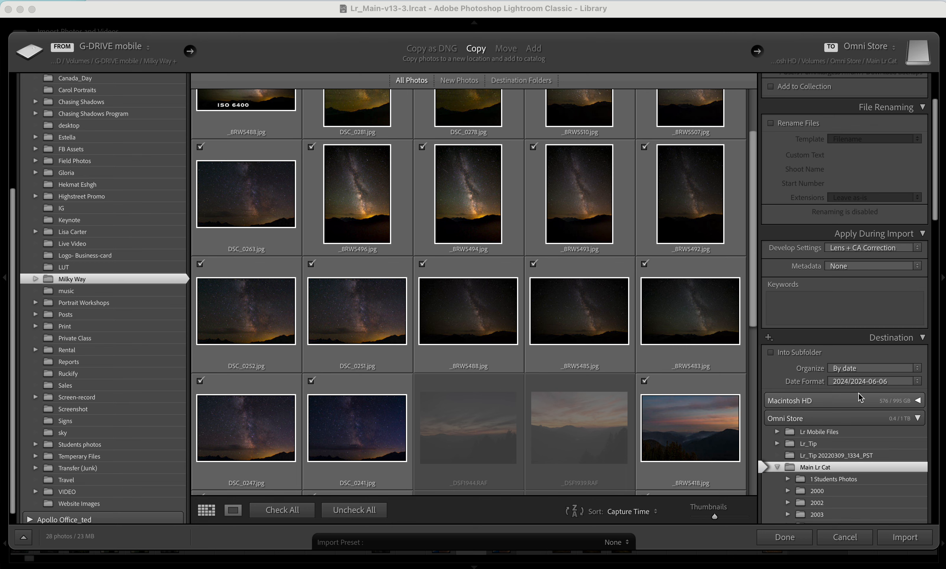
scroll(858, 394, down, 1)
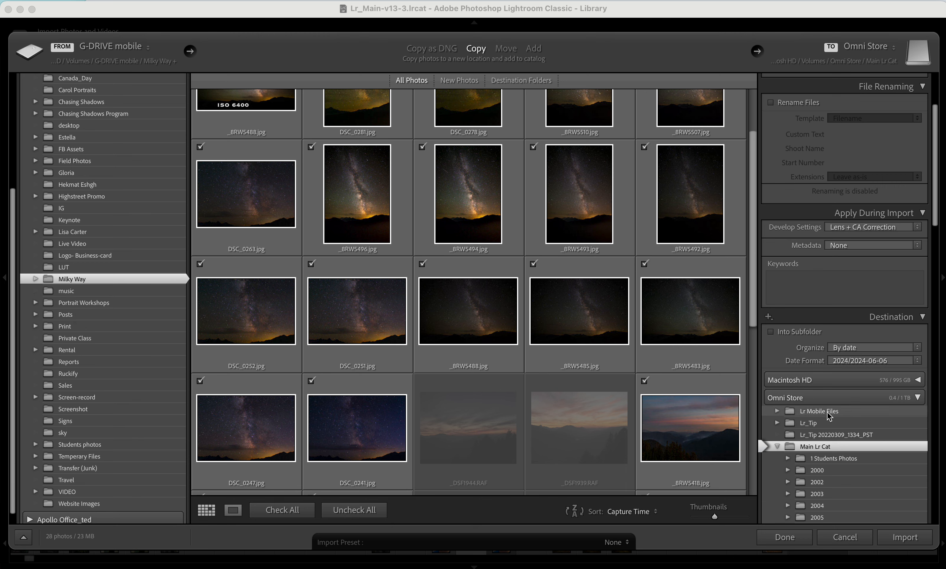
scroll(827, 411, down, 1)
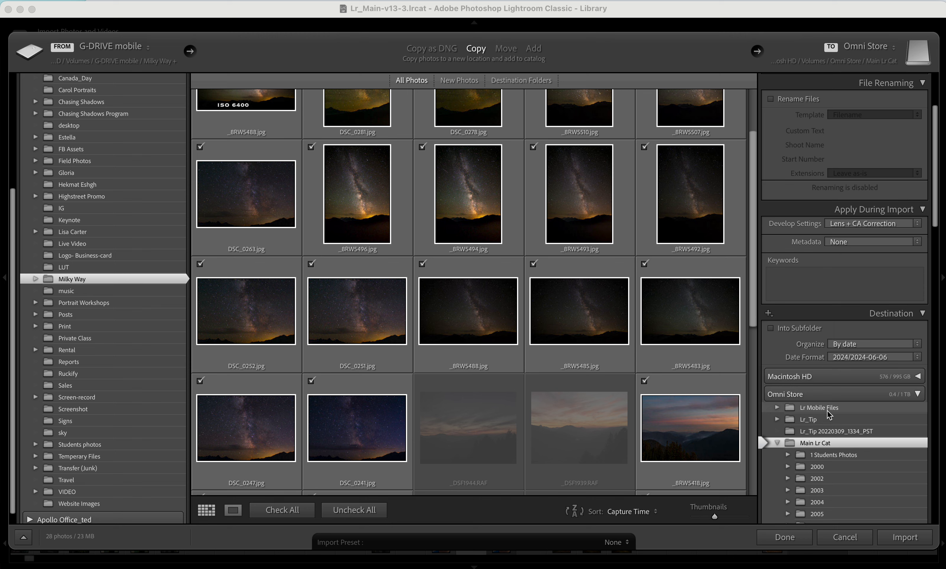
scroll(827, 410, down, 1)
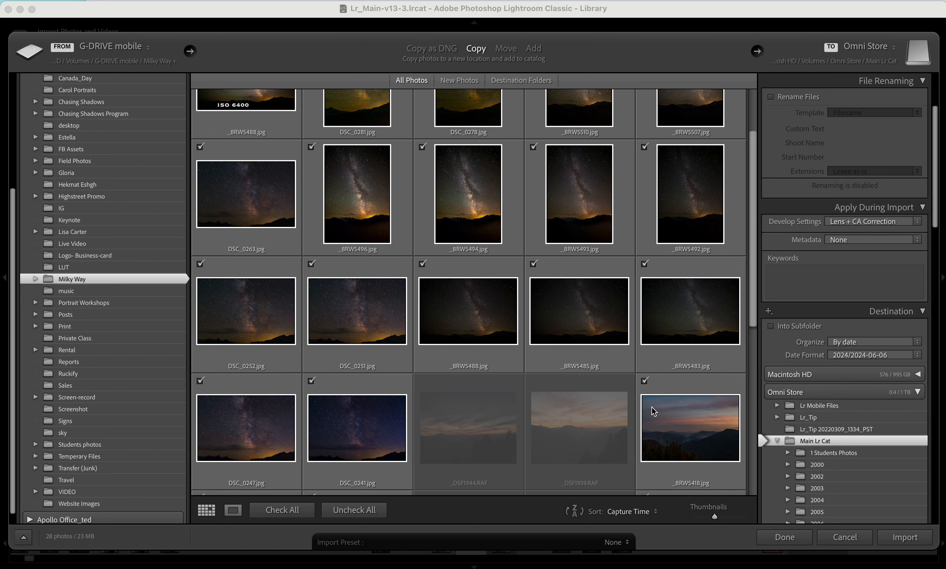
Check the capture date of the sunset photo _8RW5418.jpg and return to the first photos in the grid
mouse_move(651, 409)
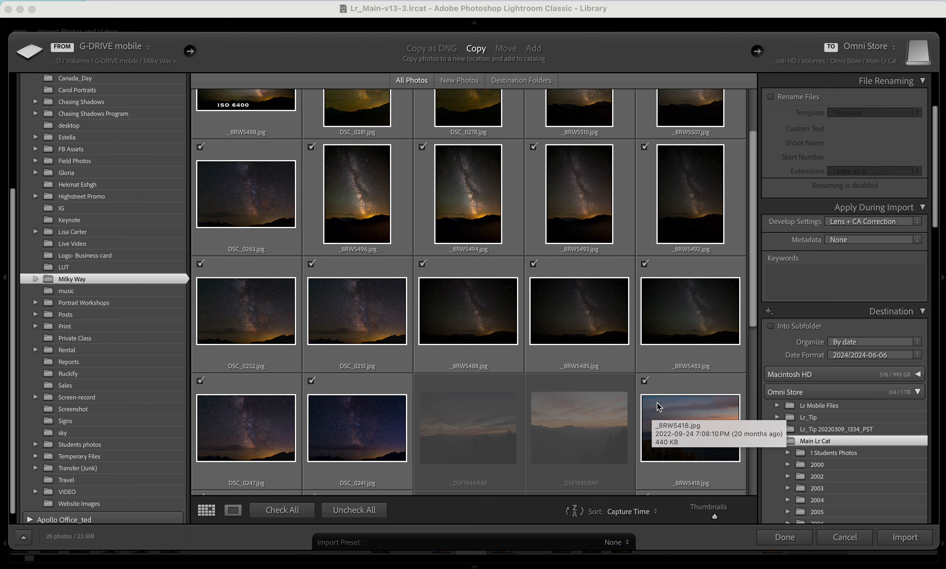
scroll(657, 402, up, 2)
scroll(656, 403, up, 1)
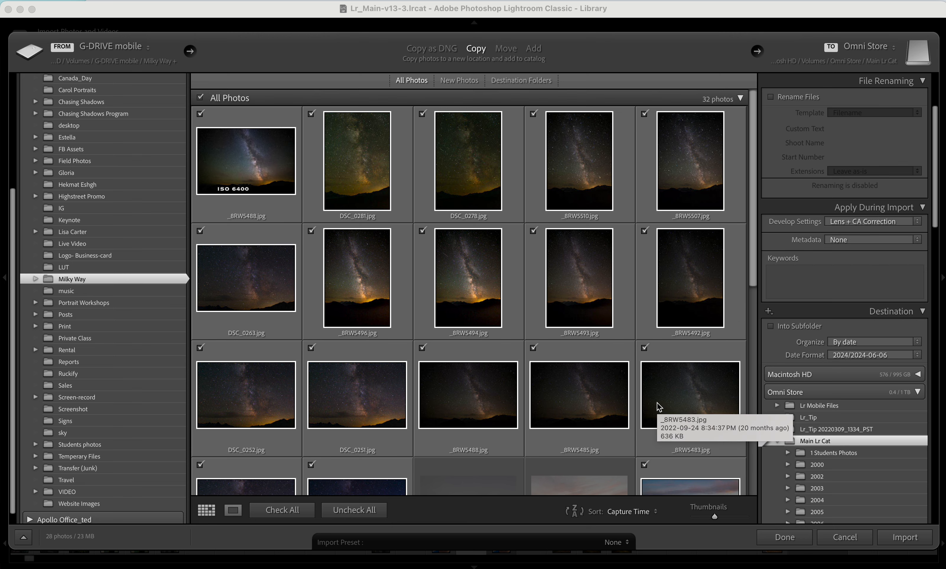